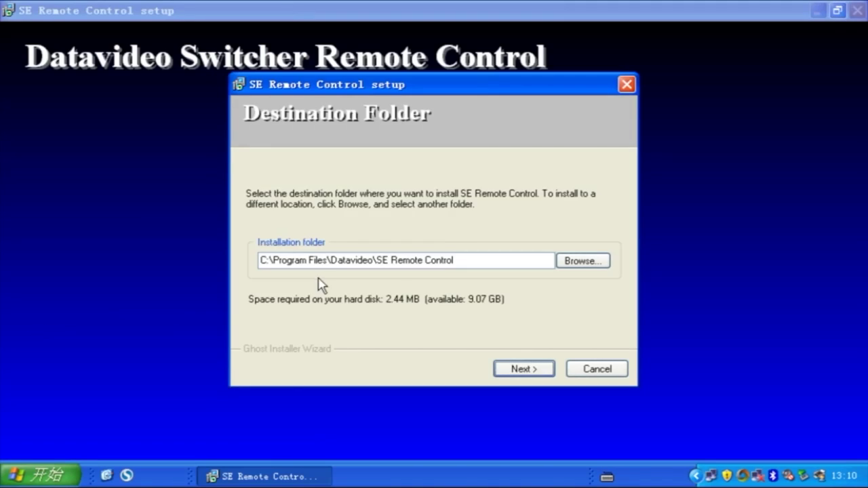
Install SE Remote Control into the default Datavideo folder and close the finished installer.
{"action": "left_click", "coordinate": [509, 374]}
{"action": "left_click", "coordinate": [510, 374]}
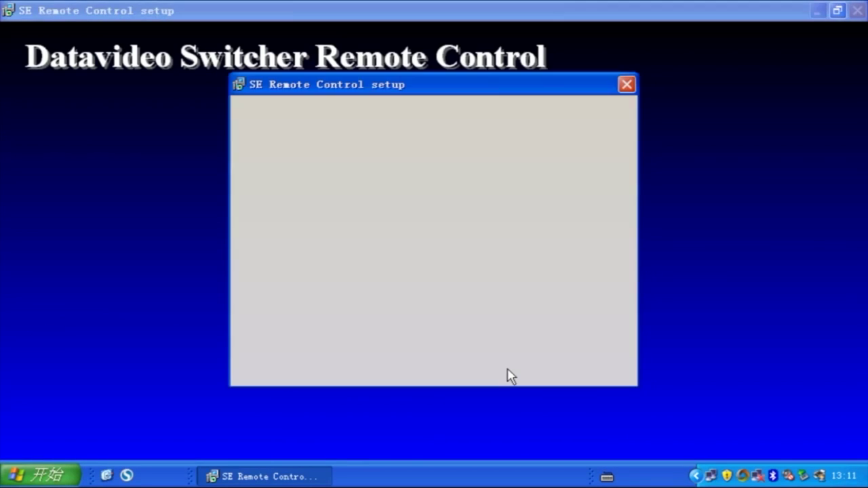
Give Local Area Connection 2 a fixed TCP/IP address 192.168.0.200 with subnet mask 255.255.255.0.
{"action": "left_click", "coordinate": [590, 372]}
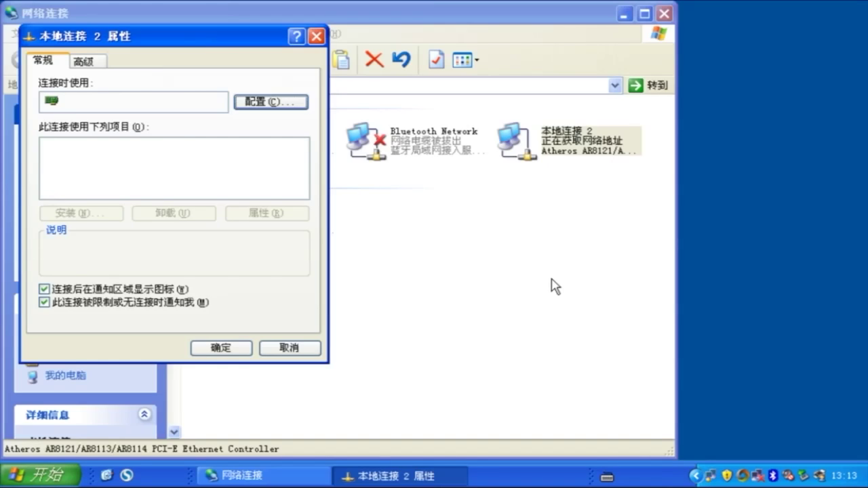
{"action": "left_click", "coordinate": [187, 187]}
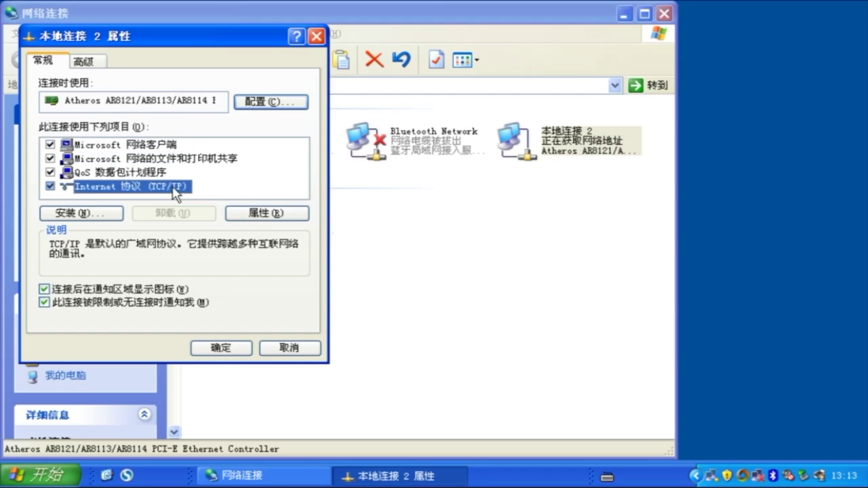
{"action": "left_click", "coordinate": [233, 213]}
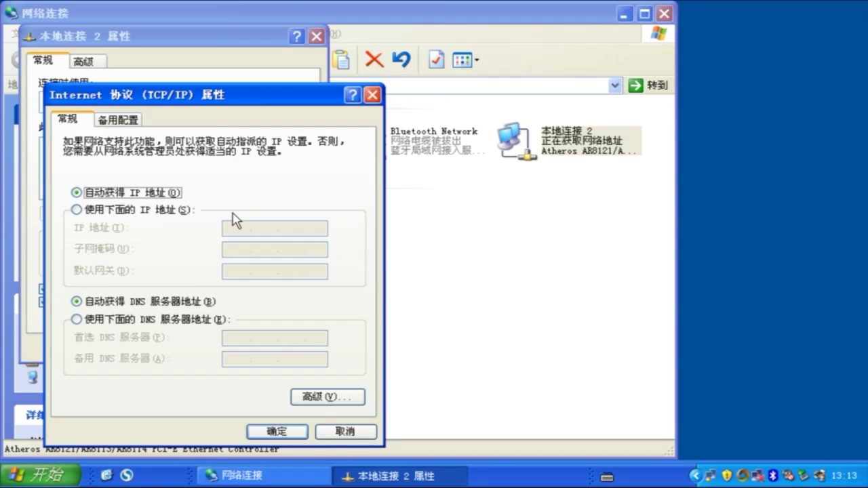
{"action": "left_click", "coordinate": [128, 210]}
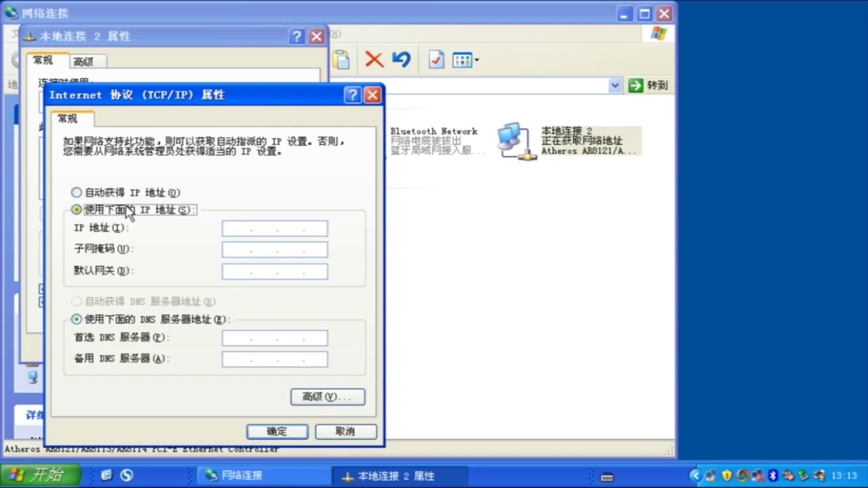
{"action": "left_click", "coordinate": [240, 228]}
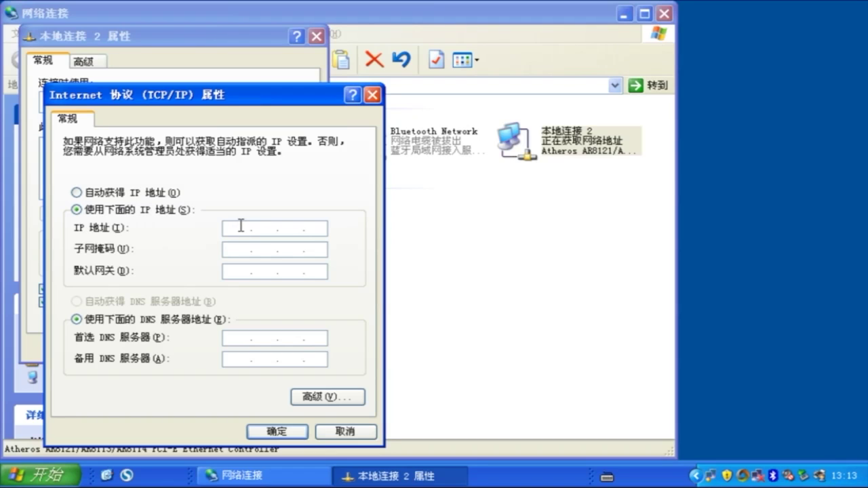
{"action": "type", "text": "192 .16"}
{"action": "type", "text": "8 . 0 ."}
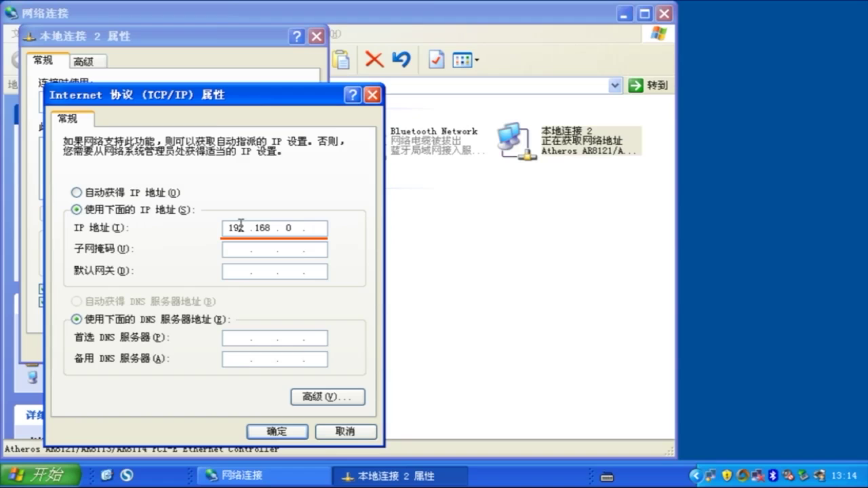
{"action": "type", "text": "200"}
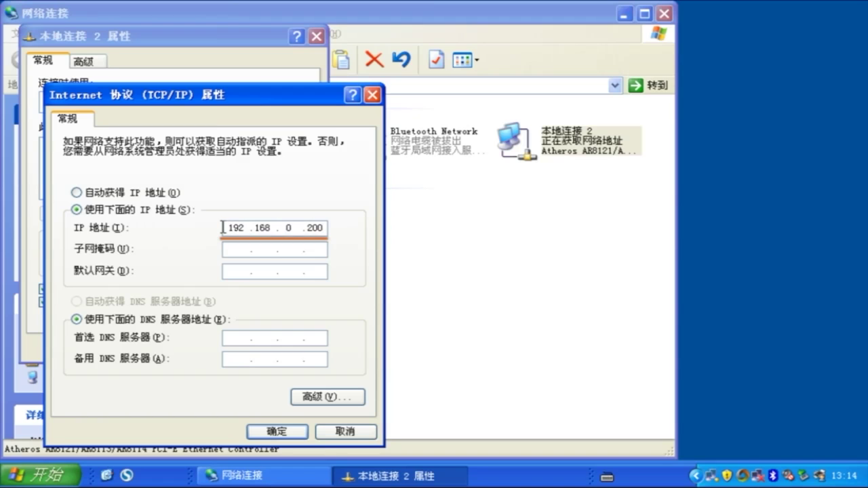
{"action": "left_click", "coordinate": [235, 246]}
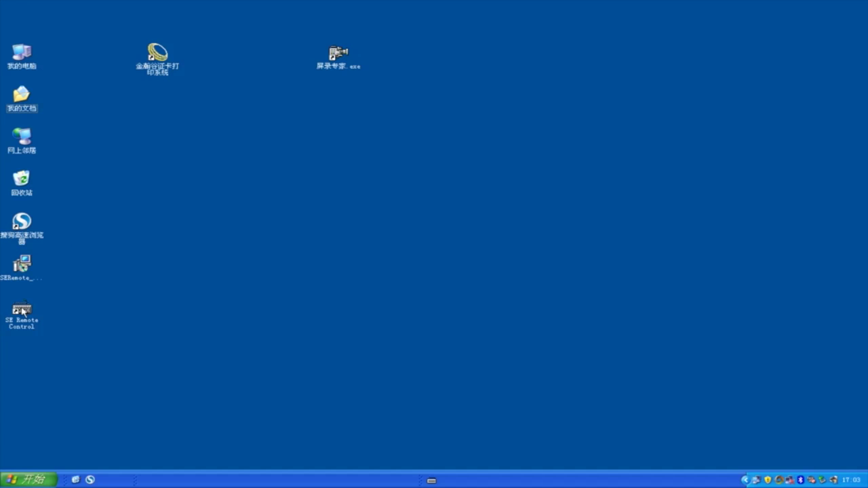
Launch SE Remote Control and set its SE2800 Ethernet connection to switcher IP 192.168.0.211.
{"action": "left_click", "coordinate": [23, 312]}
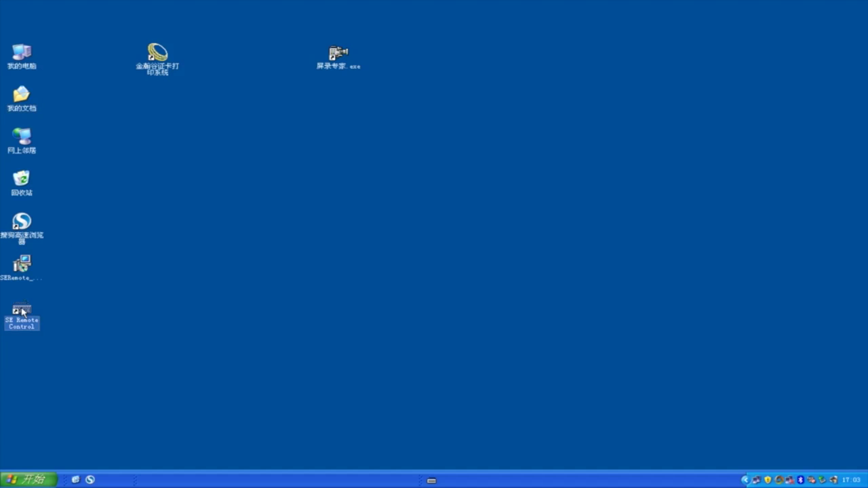
{"action": "double_click", "coordinate": [23, 312]}
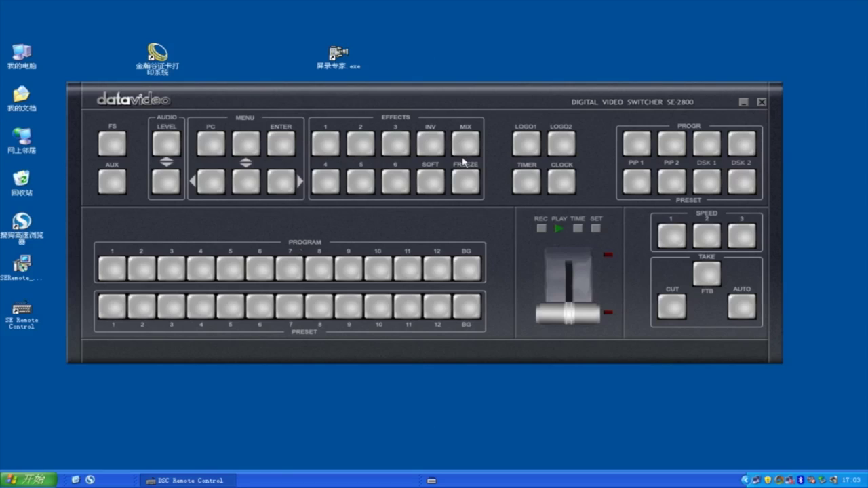
{"action": "left_click", "coordinate": [597, 231]}
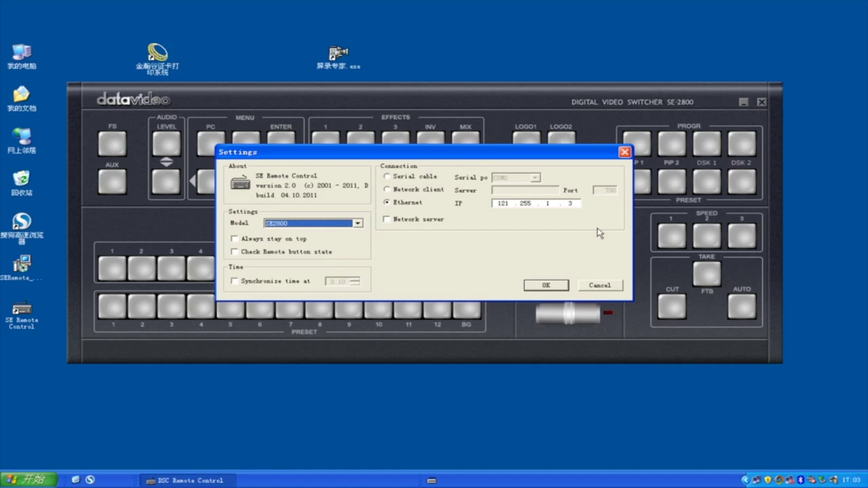
{"action": "left_click", "coordinate": [360, 226]}
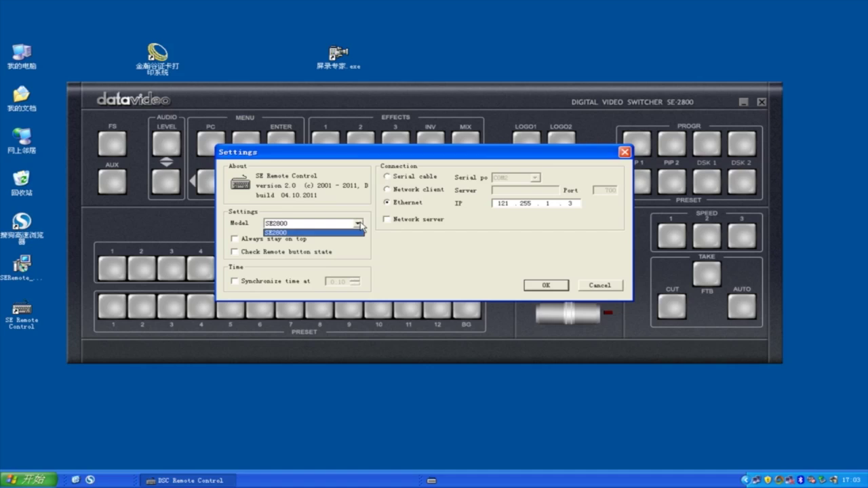
{"action": "left_click", "coordinate": [574, 204]}
{"action": "key", "text": "BackSpace"}
{"action": "key", "text": "BackSpace"}
{"action": "key", "text": "BackSpace"}
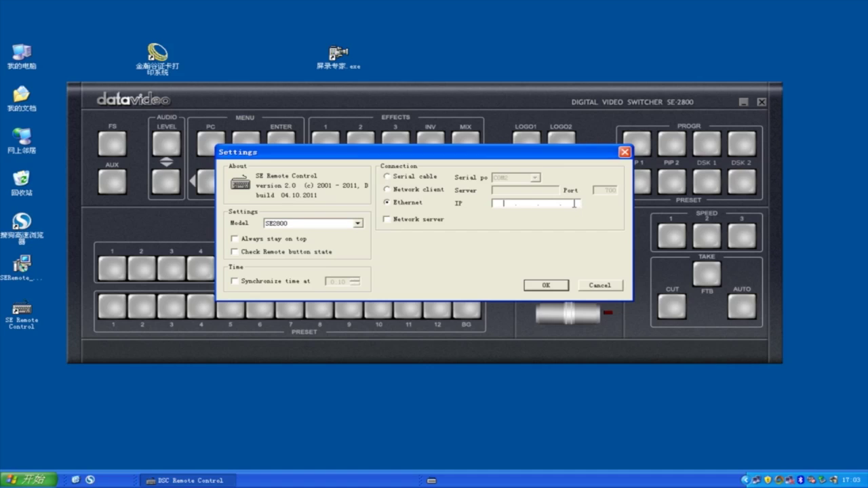
{"action": "type", "text": "192.168.0."}
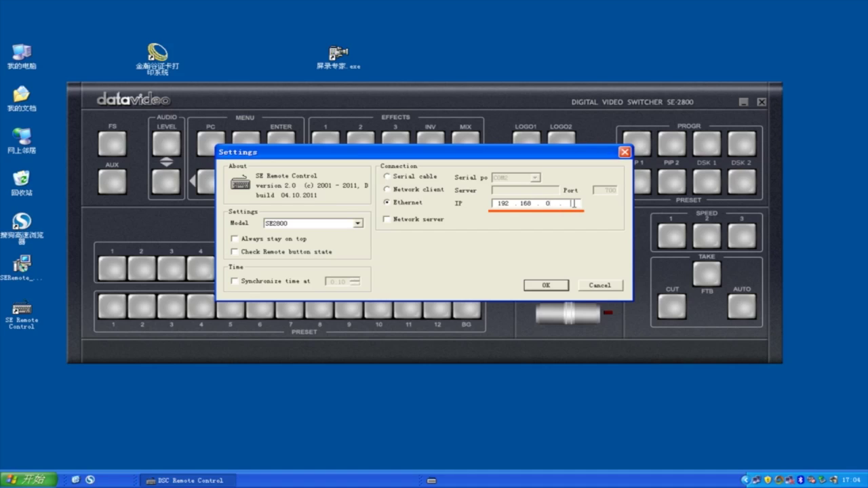
{"action": "type", "text": "11"}
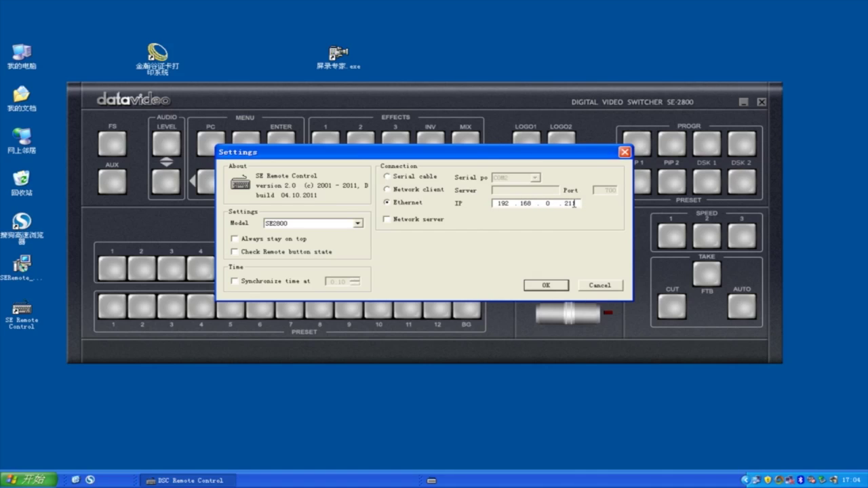
Connect to the switcher and run two AUTO transitions, swapping sources 5 and 6 and back.
{"action": "left_click", "coordinate": [549, 286]}
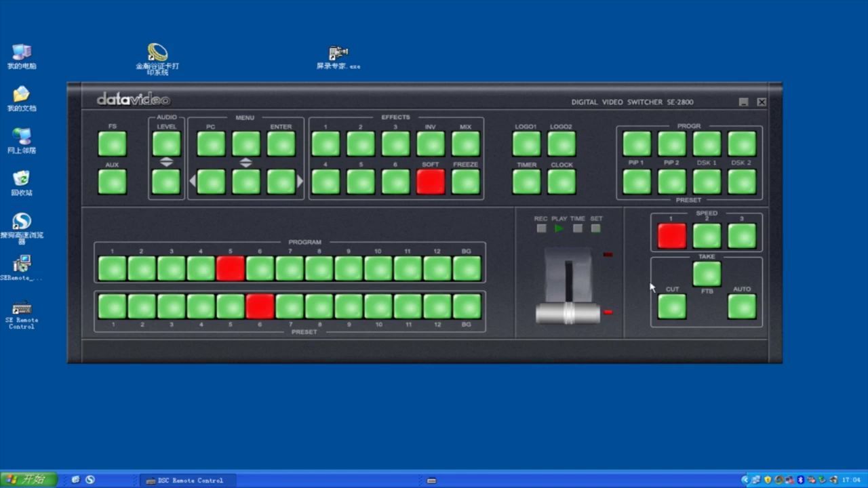
{"action": "left_click", "coordinate": [745, 307]}
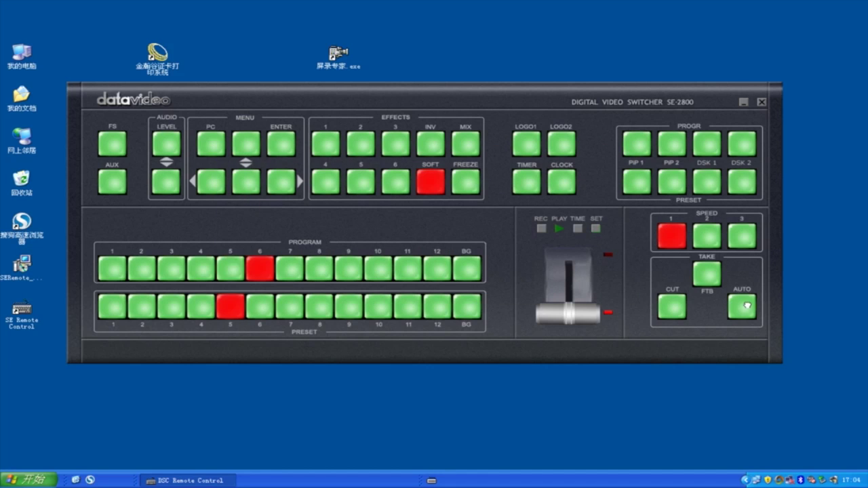
{"action": "left_click", "coordinate": [745, 306]}
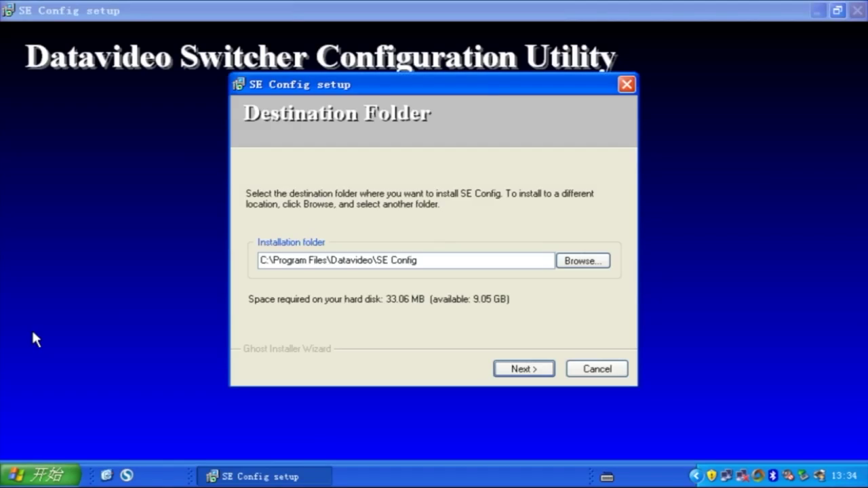
Install SE Config into the existing Datavideo folder and program group, keeping existing newer files.
{"action": "left_click", "coordinate": [526, 373]}
{"action": "left_click", "coordinate": [412, 273]}
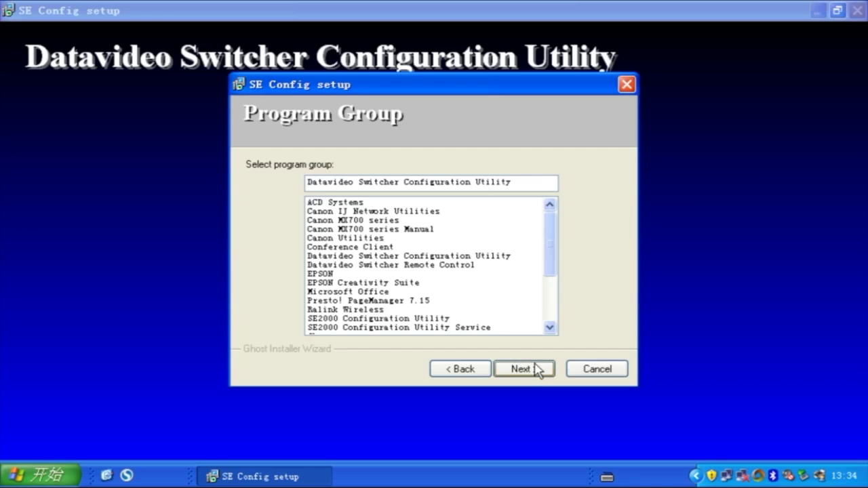
{"action": "left_click", "coordinate": [536, 371]}
{"action": "left_click", "coordinate": [536, 371]}
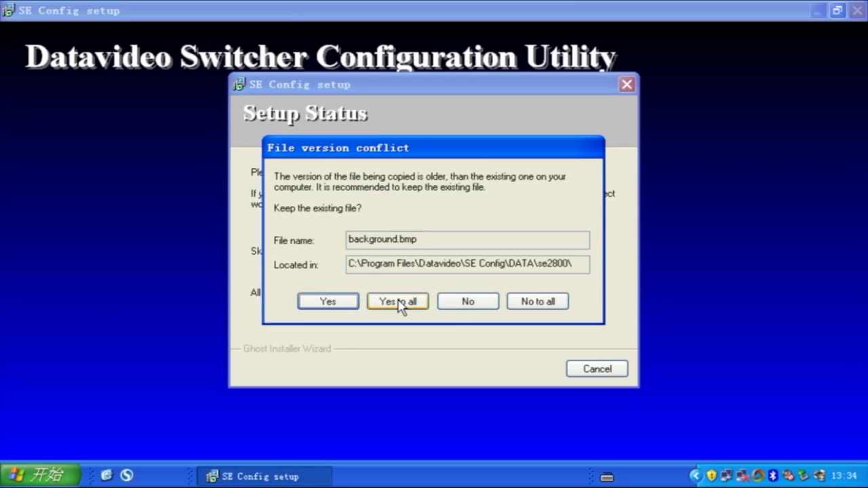
{"action": "left_click", "coordinate": [399, 302]}
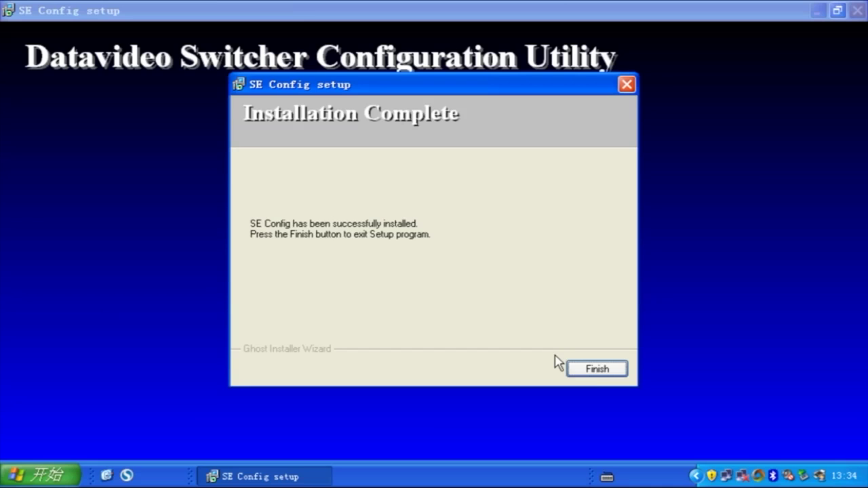
{"action": "left_click", "coordinate": [588, 373]}
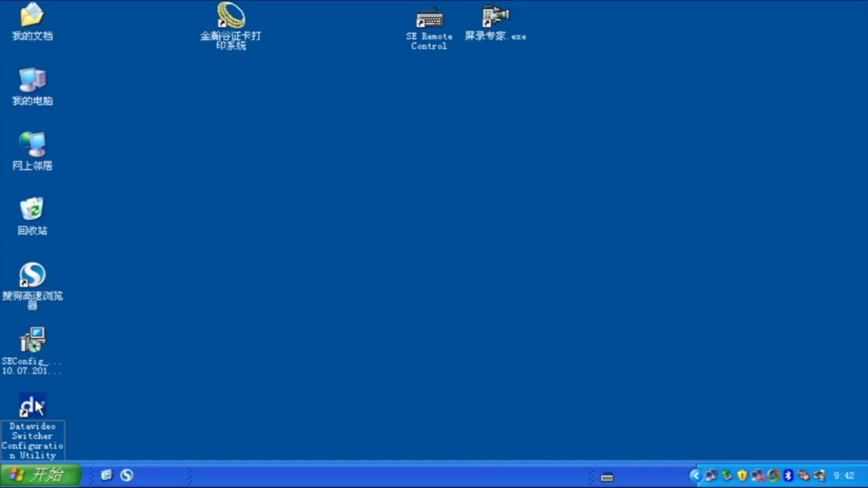
Launch the Switcher Configuration Utility, dismiss the link error, and connect to the switcher at 192.168.0.211.
{"action": "double_click", "coordinate": [36, 404]}
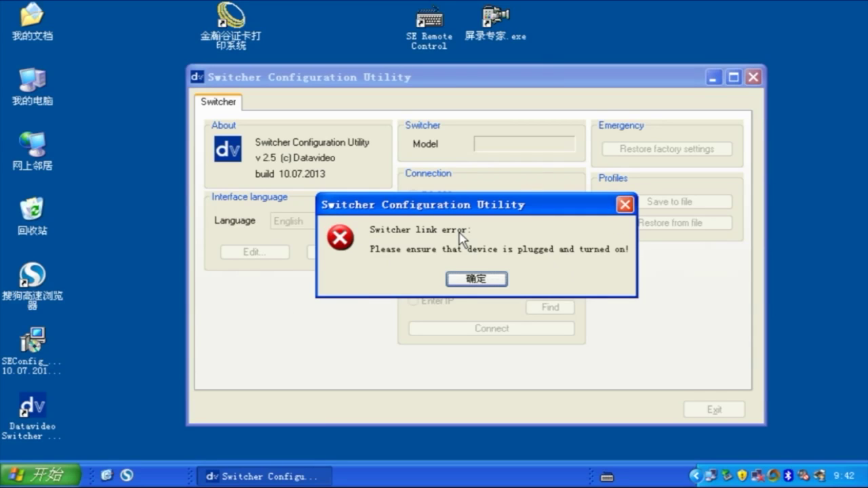
{"action": "left_click", "coordinate": [477, 279]}
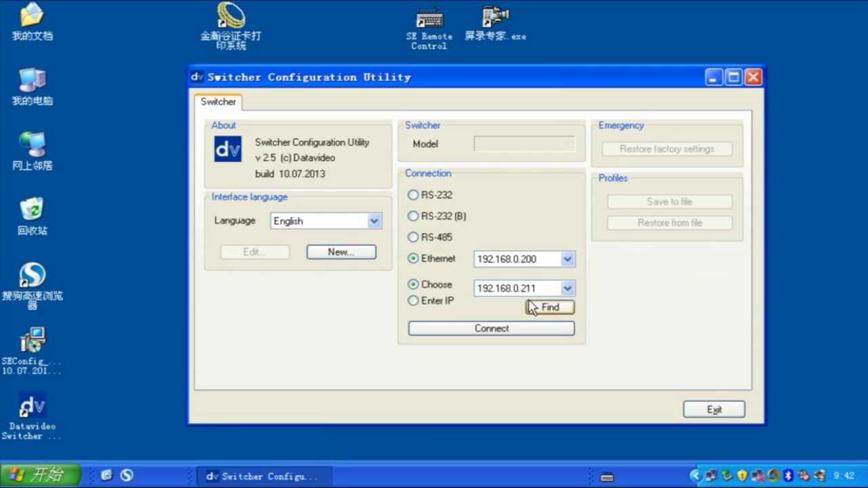
{"action": "left_click", "coordinate": [496, 329]}
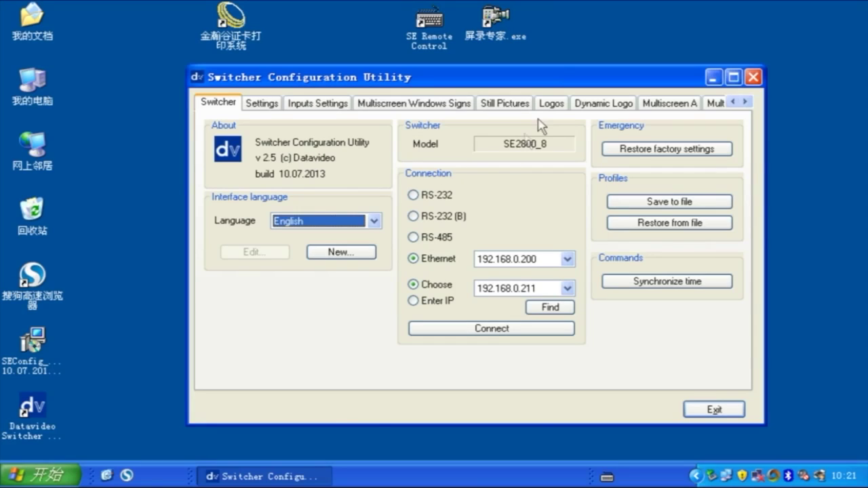
Load the 测试 logo image into the Logos buffer.
{"action": "left_click", "coordinate": [550, 107]}
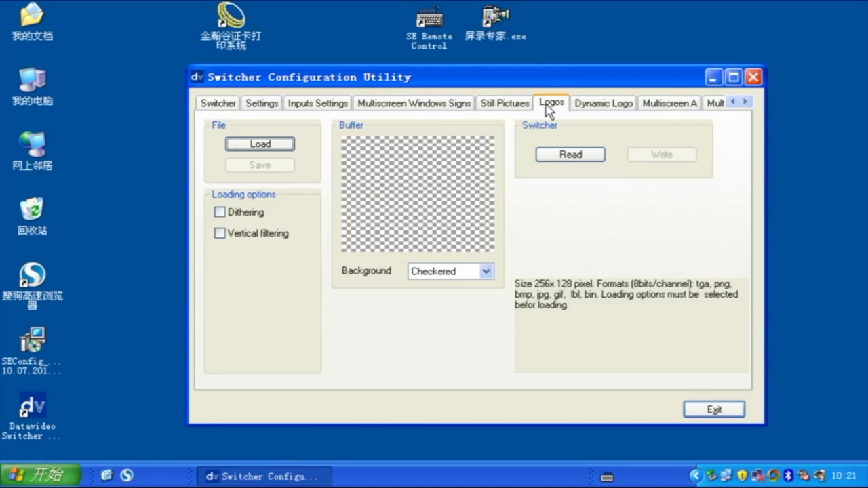
{"action": "left_click", "coordinate": [259, 147]}
{"action": "left_click", "coordinate": [675, 373]}
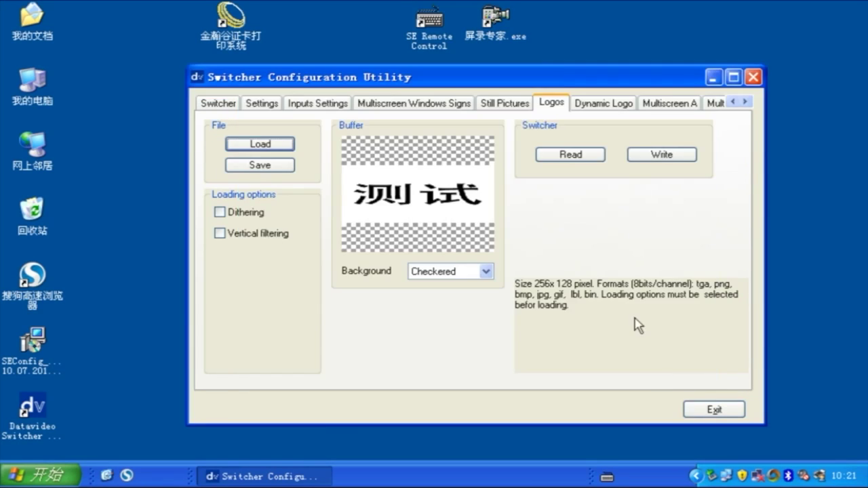
Write the buffered logo to switcher slot 5 and confirm completion.
{"action": "left_click", "coordinate": [652, 156]}
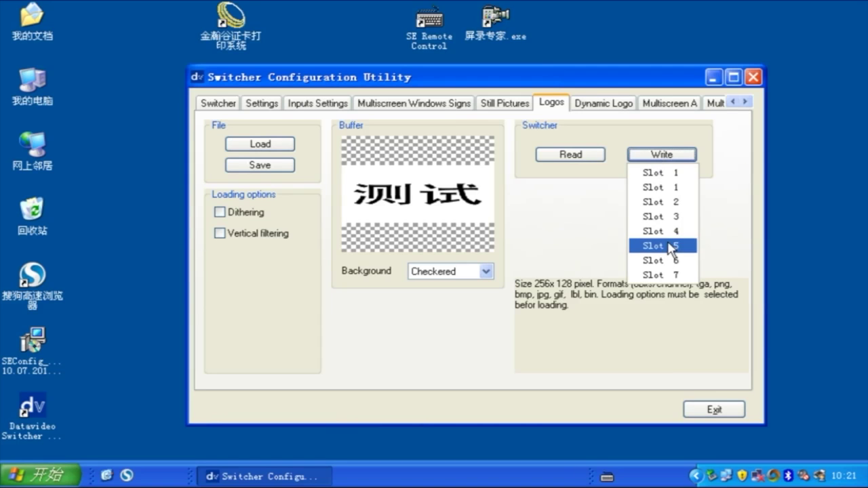
{"action": "left_click", "coordinate": [677, 249]}
{"action": "left_click", "coordinate": [438, 276]}
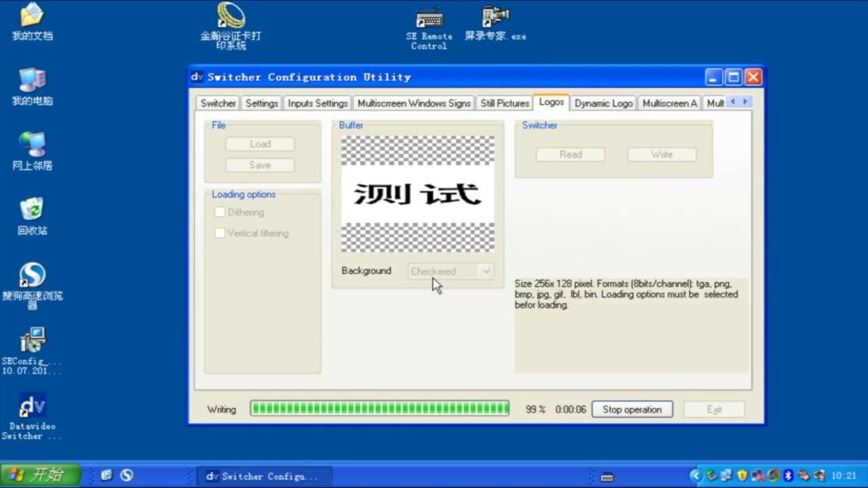
{"action": "left_click", "coordinate": [469, 273]}
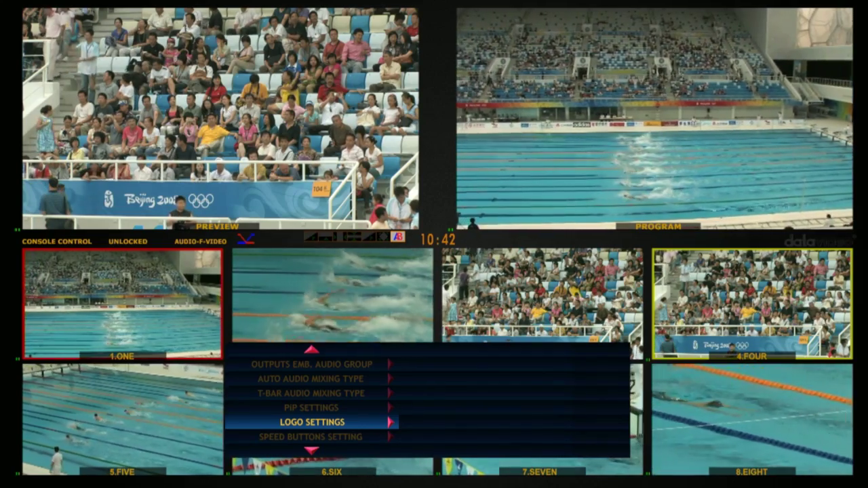
In LOGO SETTINGS, change LOGO 1's selection from 08 to logo 05.
{"action": "key", "text": "Right"}
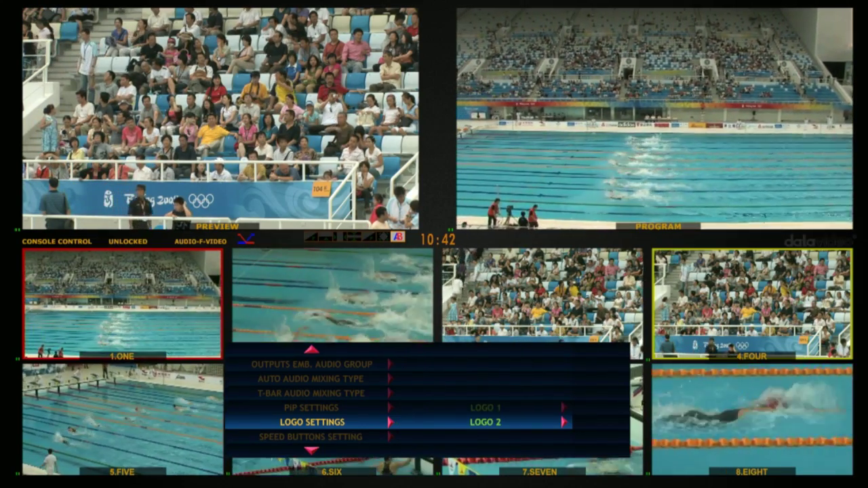
{"action": "key", "text": "Up"}
{"action": "key", "text": "Right"}
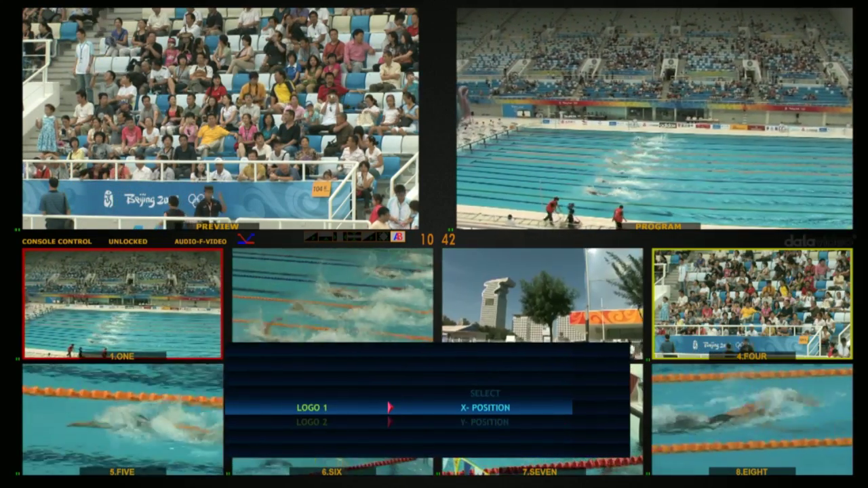
{"action": "key", "text": "Up"}
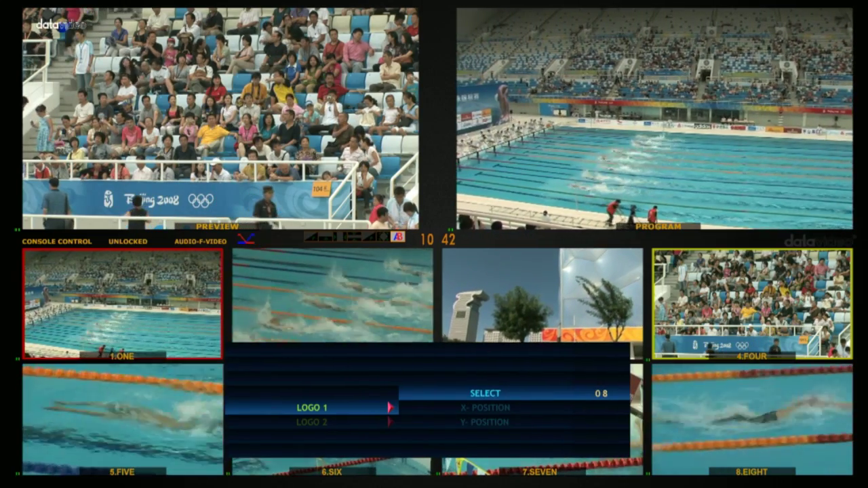
{"action": "key", "text": "Left"}
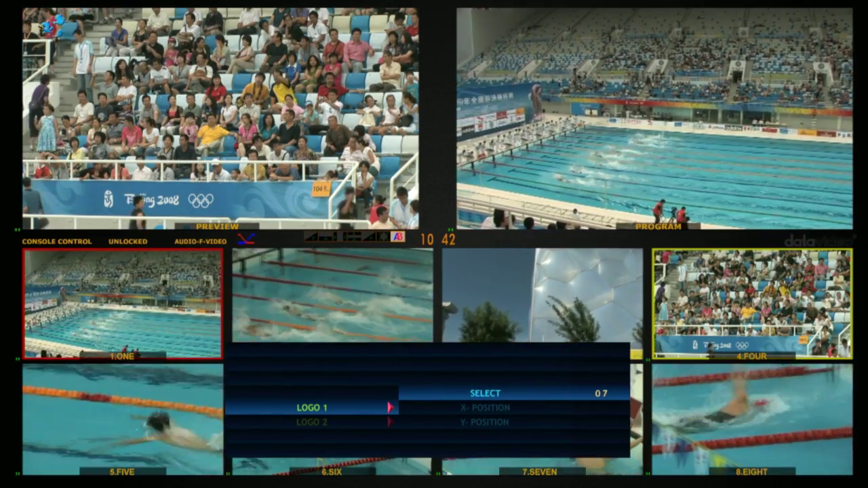
{"action": "key", "text": "Left"}
{"action": "key", "text": "Left"}
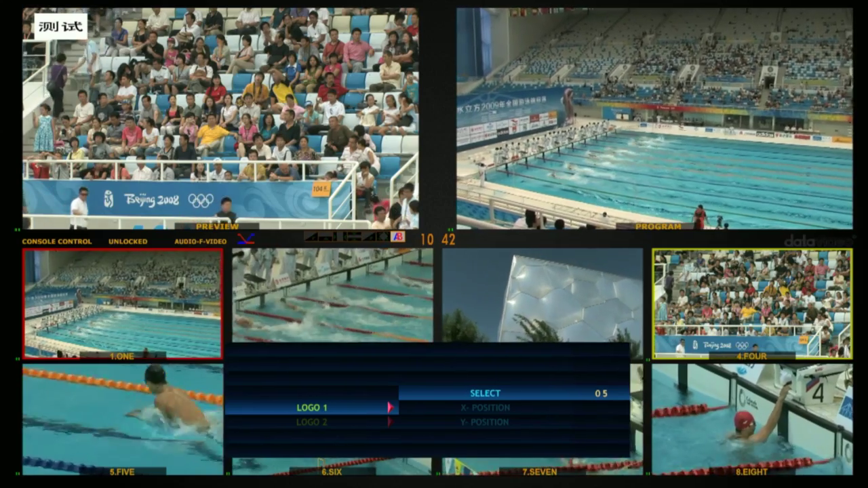
{"action": "key", "text": "Left"}
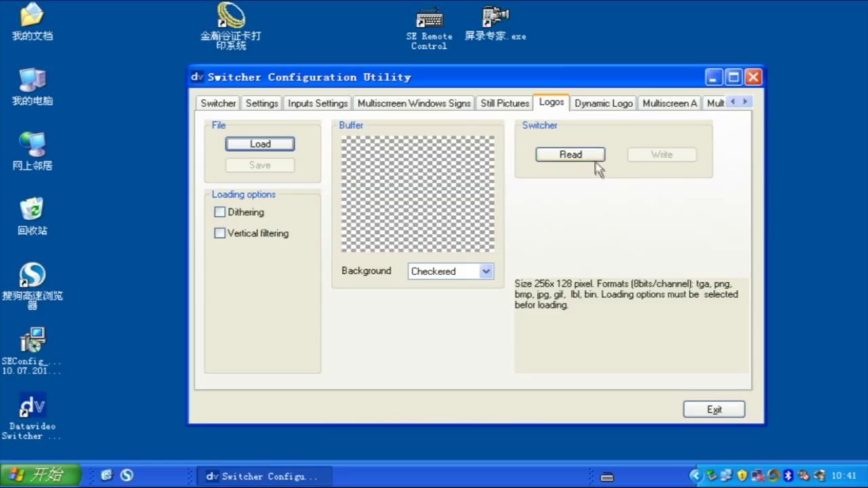
Read a stored logo back from the switcher and save it as LOGO4.png.
{"action": "left_click", "coordinate": [594, 156]}
{"action": "left_click", "coordinate": [570, 246]}
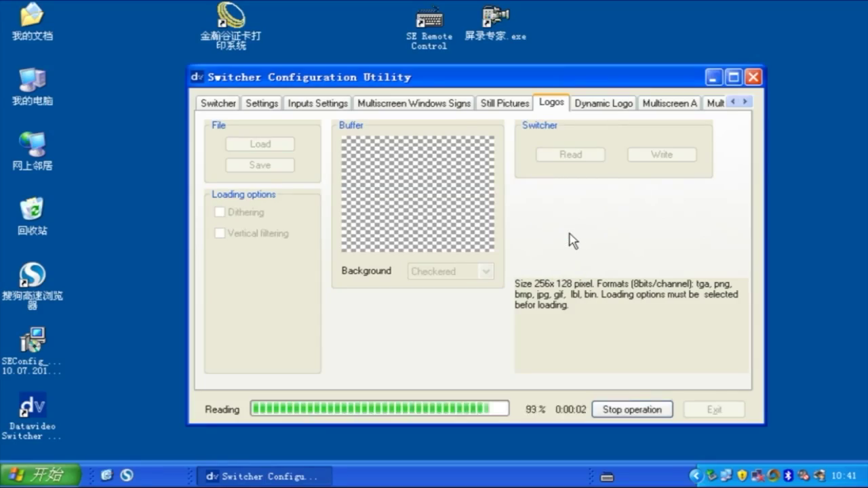
{"action": "left_click", "coordinate": [260, 165]}
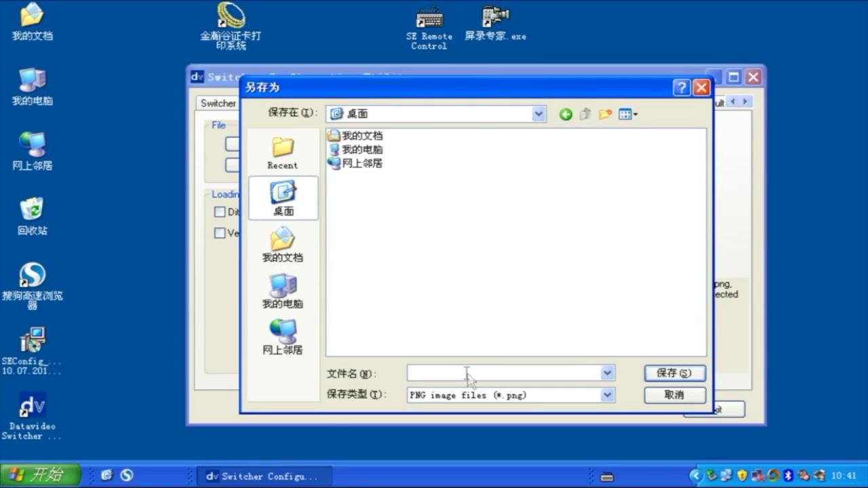
{"action": "left_click", "coordinate": [466, 373]}
{"action": "type", "text": "GO4"}
{"action": "key", "text": "Return"}
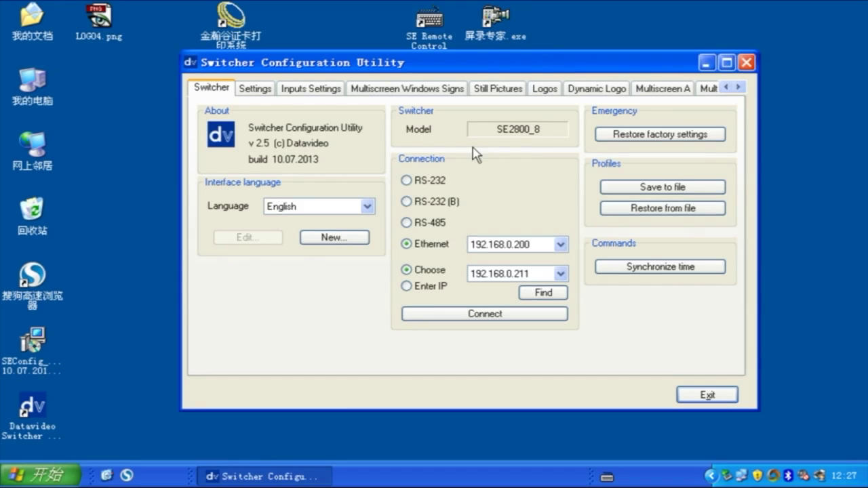
Import all 动态LOGO .tga frames into the dynamic logo editor.
{"action": "left_click", "coordinate": [588, 93]}
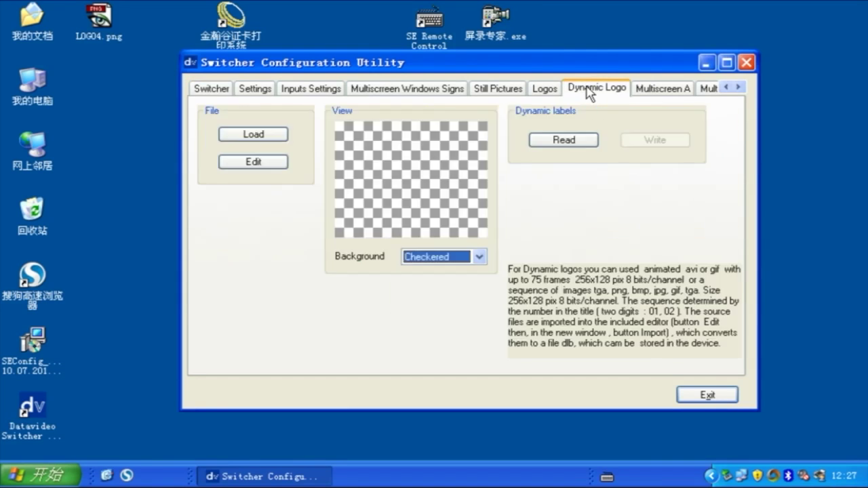
{"action": "left_click", "coordinate": [278, 166]}
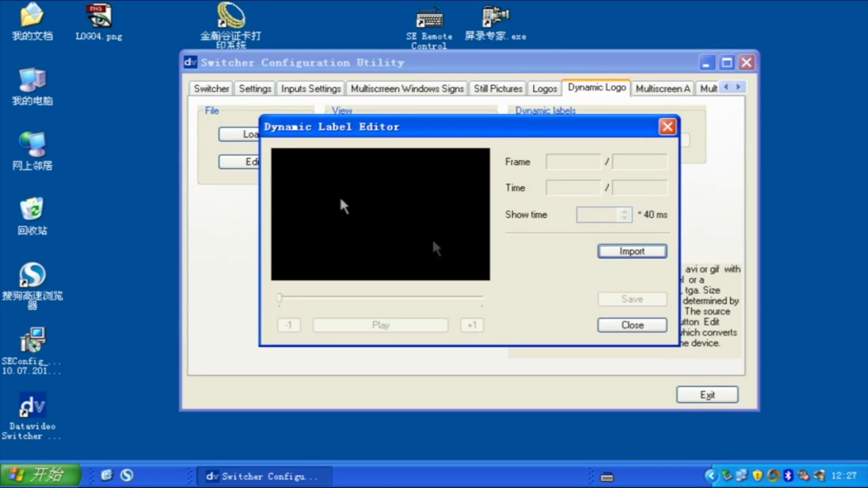
{"action": "left_click", "coordinate": [608, 255]}
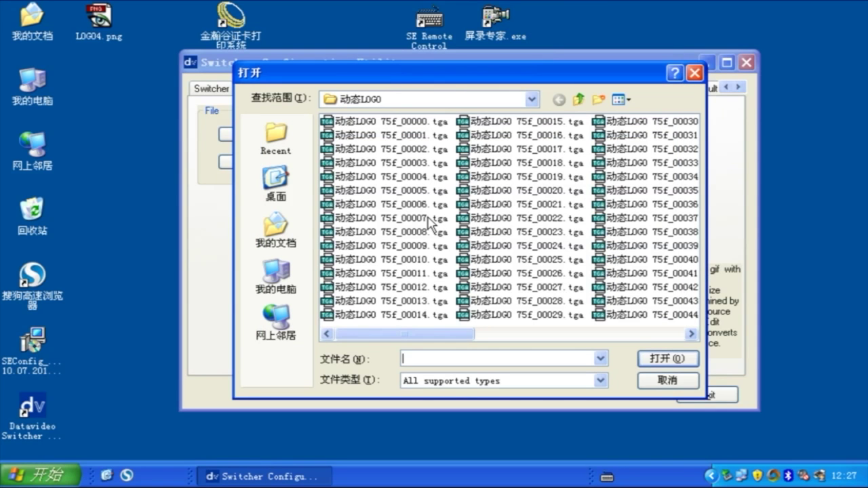
{"action": "left_click", "coordinate": [427, 221]}
{"action": "key", "text": "ctrl+a"}
{"action": "left_click", "coordinate": [654, 358]}
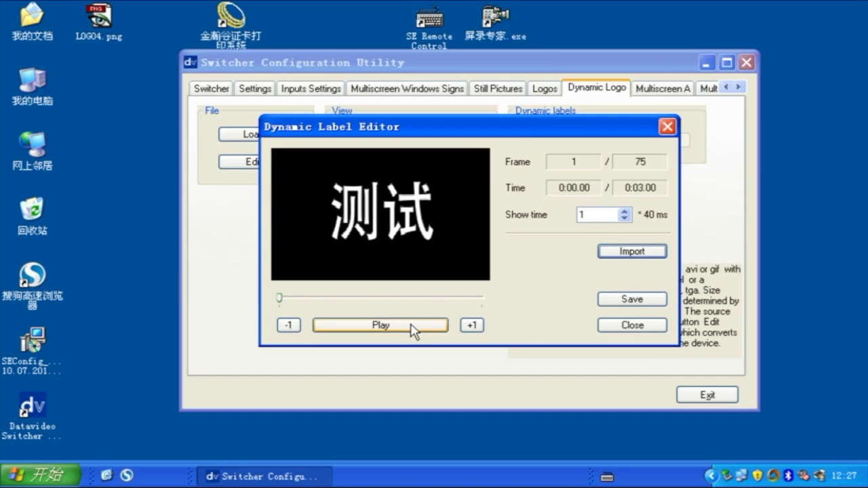
Preview the animation and save it as 动态LOGO.dlb.
{"action": "left_click", "coordinate": [411, 326]}
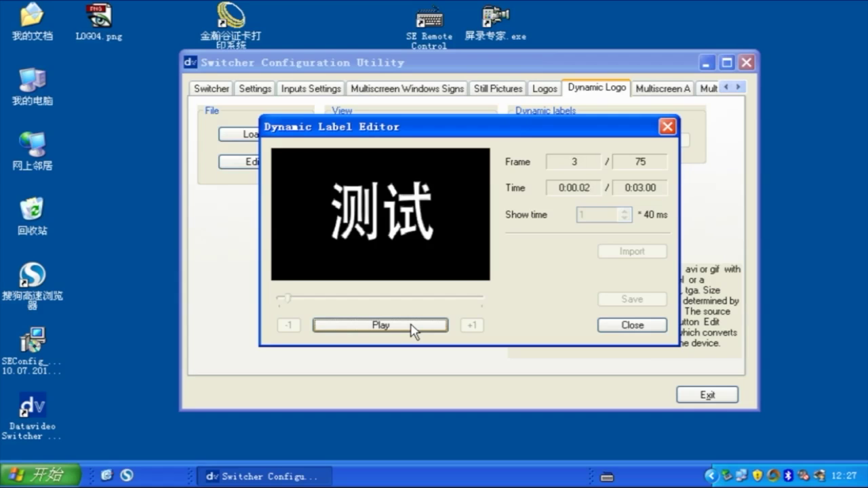
{"action": "left_click", "coordinate": [412, 326]}
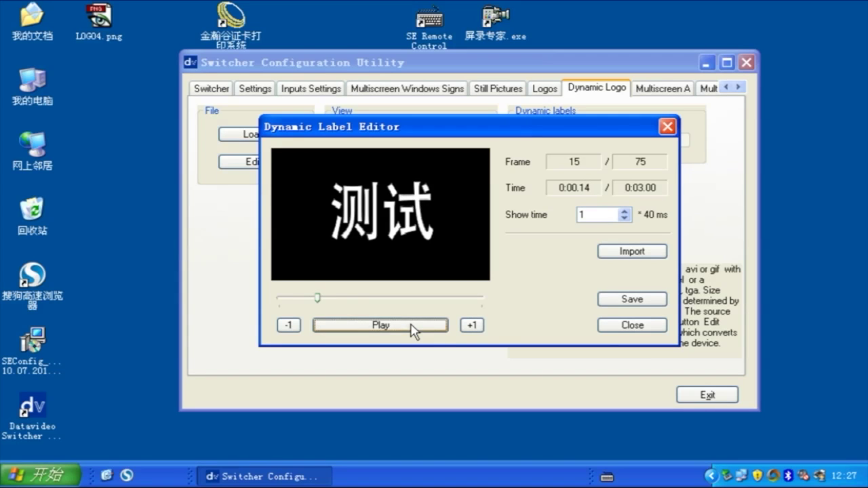
{"action": "left_click", "coordinate": [636, 302]}
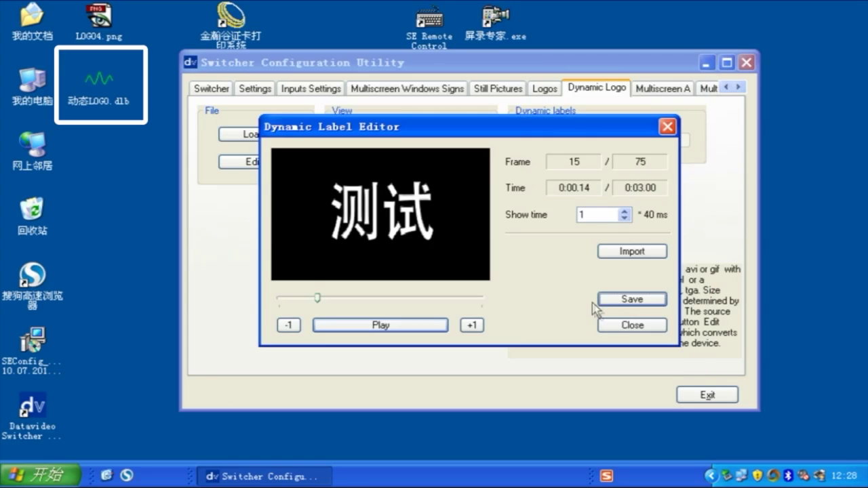
{"action": "left_click", "coordinate": [627, 330]}
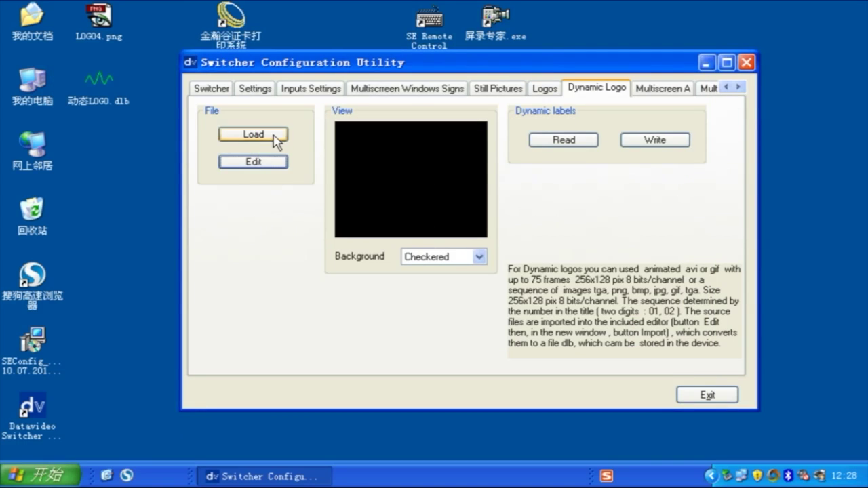
Load 动态LOGO.dlb and write it to the switcher, confirming completion.
{"action": "left_click", "coordinate": [277, 137]}
{"action": "left_click", "coordinate": [359, 163]}
{"action": "left_click", "coordinate": [669, 359]}
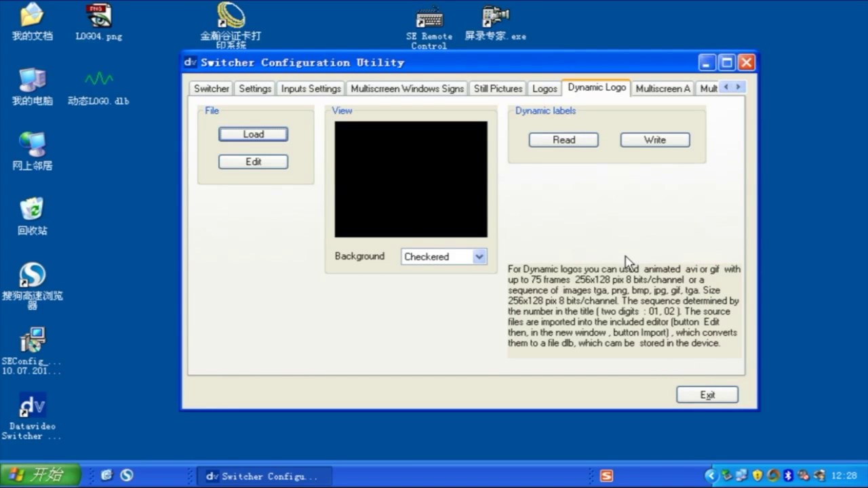
{"action": "left_click", "coordinate": [647, 143]}
{"action": "left_click", "coordinate": [444, 265]}
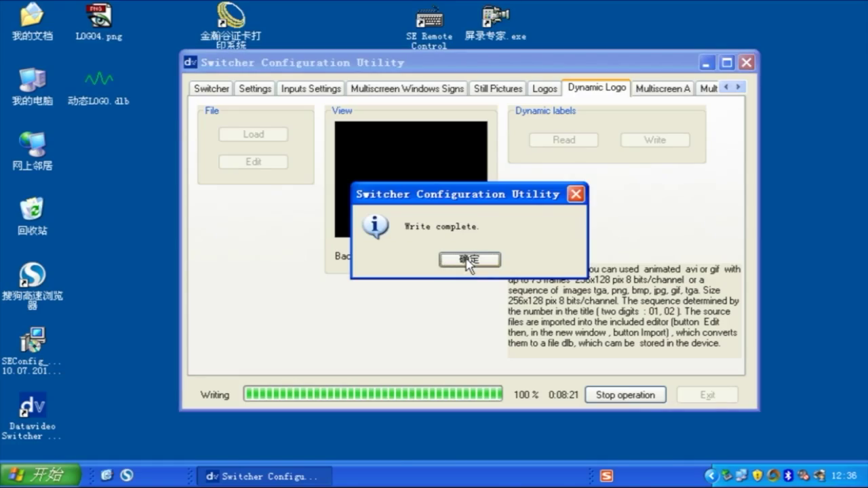
{"action": "left_click", "coordinate": [468, 260]}
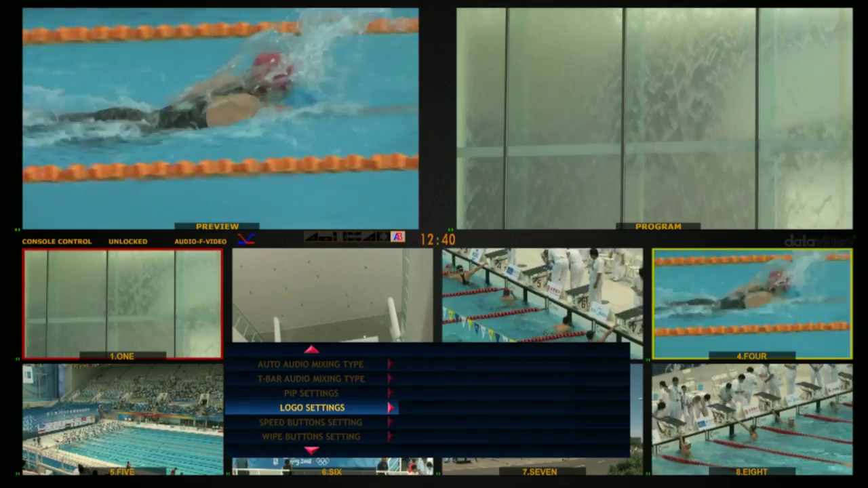
On the HS-2800, set LOGO SETTINGS > LOGO 1 SELECT to logo 07.
{"action": "key", "text": "Right"}
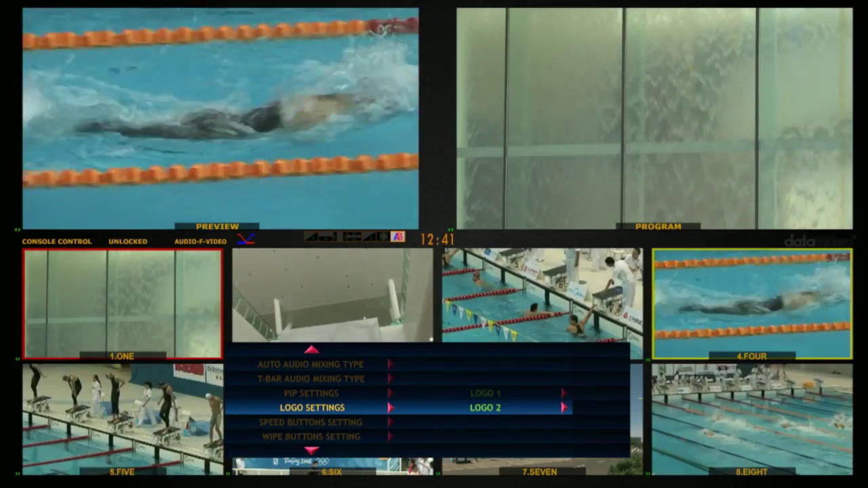
{"action": "key", "text": "Up"}
{"action": "key", "text": "Right"}
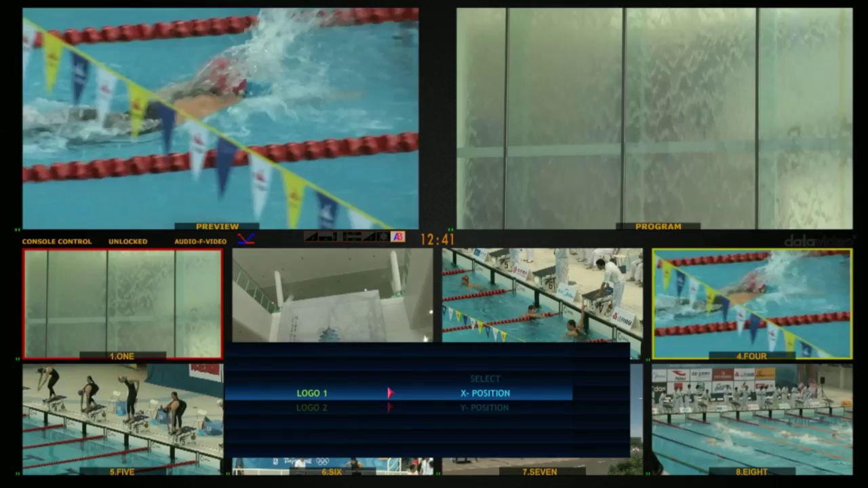
{"action": "key", "text": "Up"}
{"action": "key", "text": "Right"}
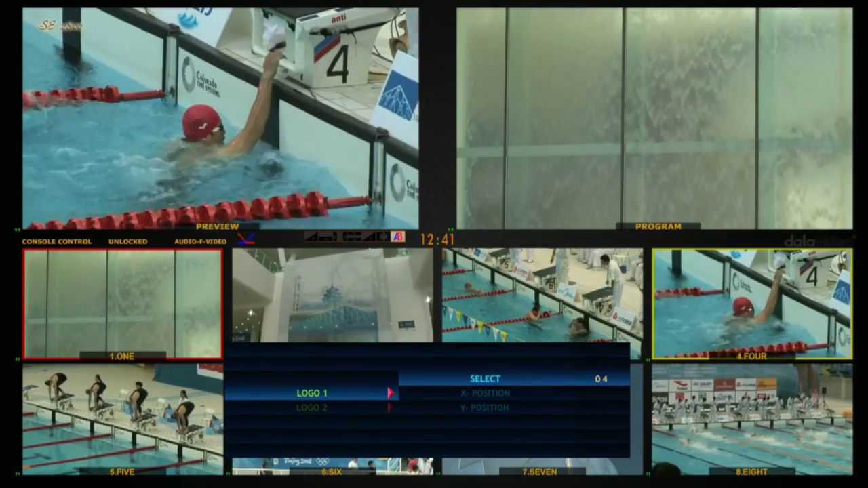
{"action": "key", "text": "Right"}
{"action": "key", "text": "Right"}
{"action": "key", "text": "Right"}
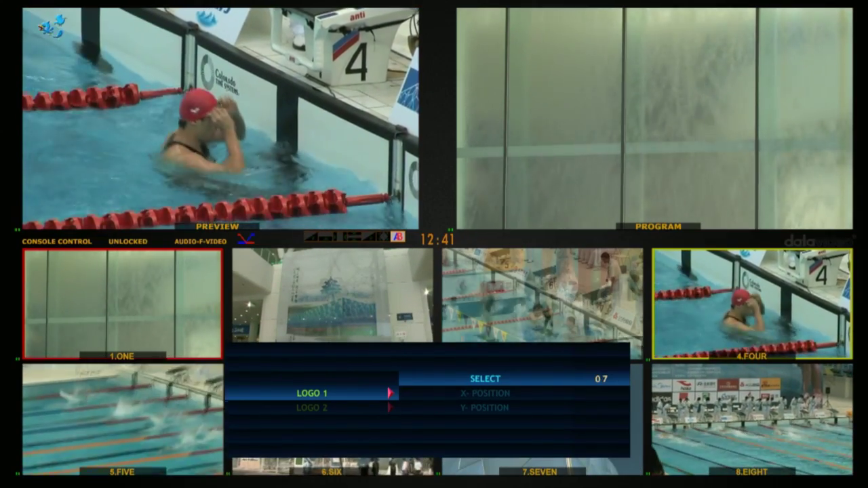
{"action": "key", "text": "Right"}
{"action": "key", "text": "Right"}
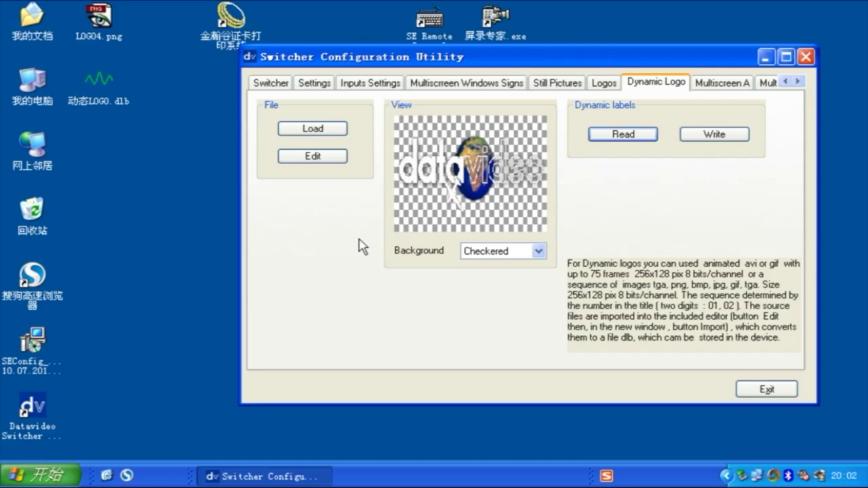
Preview the globe logo animation in the Dynamic Label Editor, then start saving it as a label file.
{"action": "left_click", "coordinate": [339, 158]}
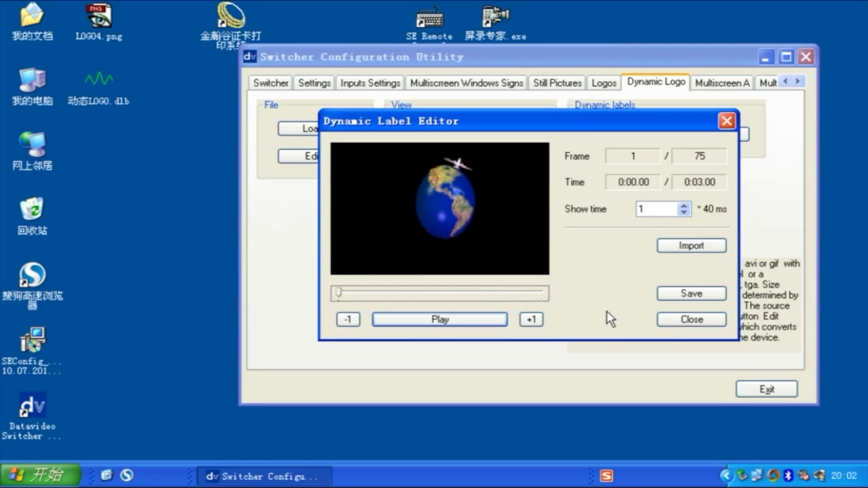
{"action": "left_click", "coordinate": [497, 323]}
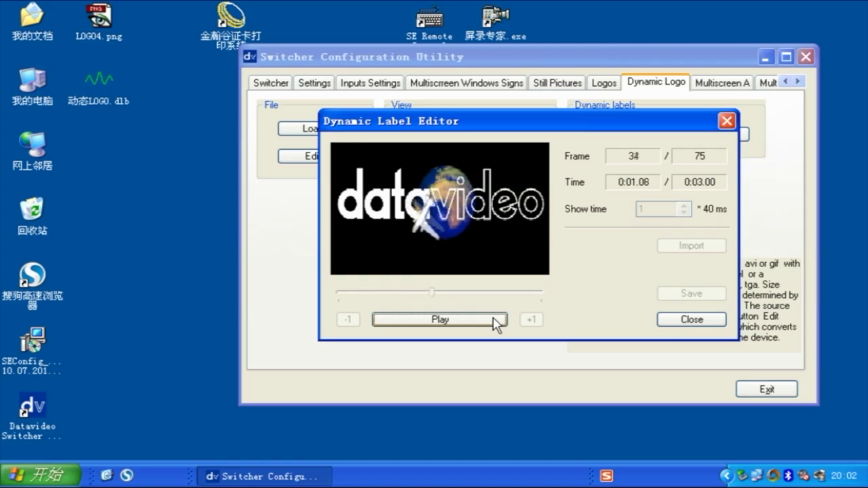
{"action": "left_click", "coordinate": [497, 323]}
{"action": "left_click", "coordinate": [692, 294]}
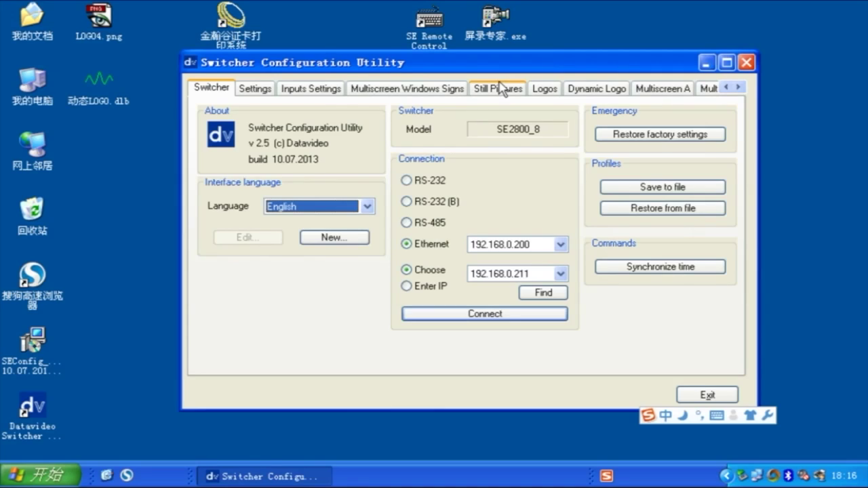
Load the 静帧测试 bmp into the Still Pictures buffer.
{"action": "left_click", "coordinate": [500, 87]}
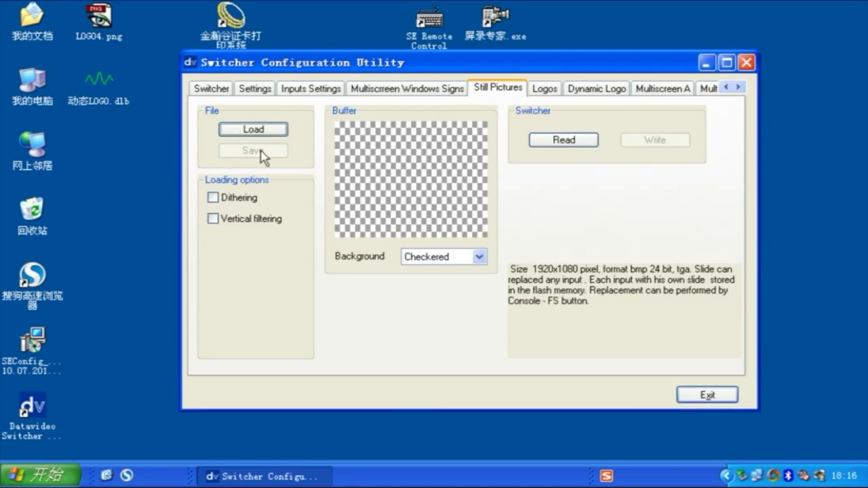
{"action": "left_click", "coordinate": [262, 132]}
{"action": "left_click", "coordinate": [360, 121]}
{"action": "left_click", "coordinate": [668, 358]}
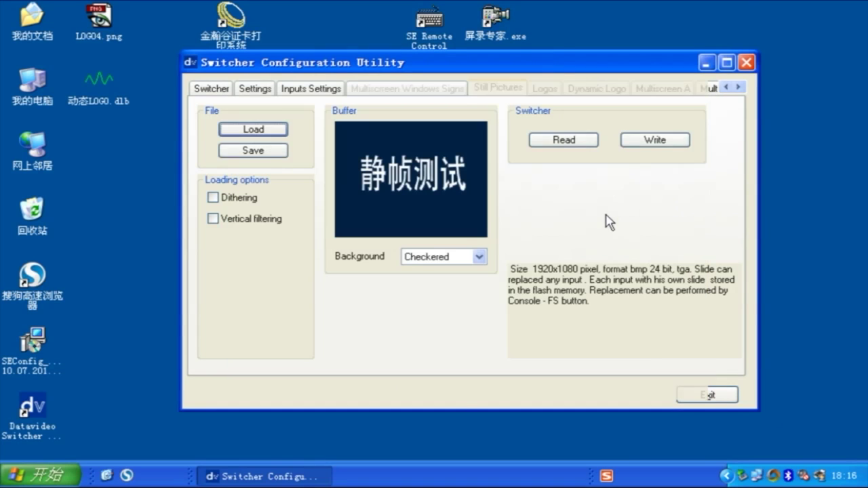
Write the buffered still to the switcher's input 5 and confirm completion.
{"action": "left_click", "coordinate": [655, 140]}
{"action": "left_click", "coordinate": [665, 207]}
{"action": "left_click", "coordinate": [453, 264]}
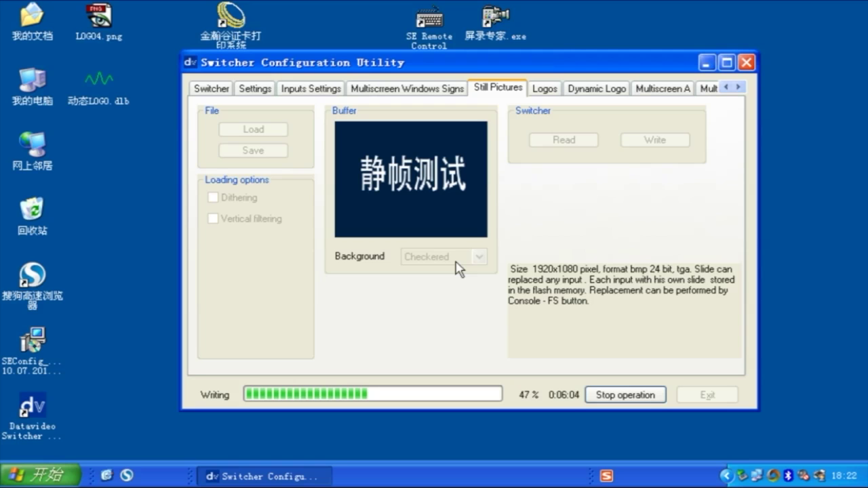
{"action": "key", "text": "Return"}
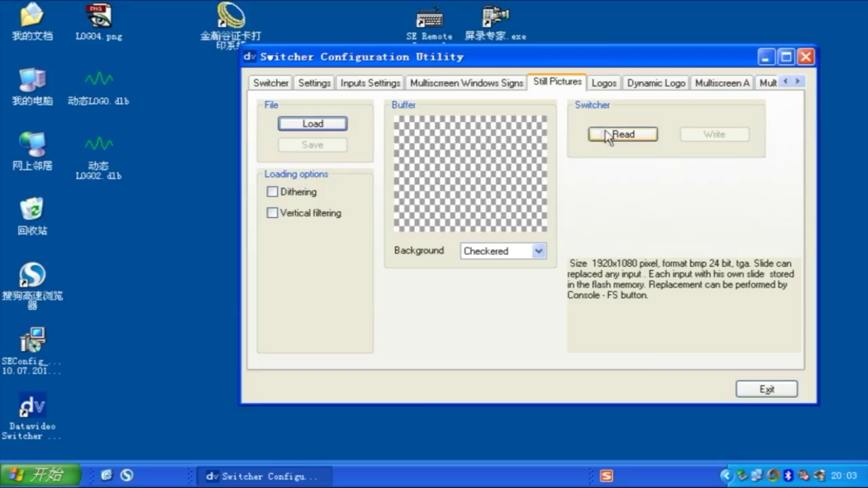
Read the stored datavideo logo still back from a switcher input via the StillPic dropdown.
{"action": "left_click", "coordinate": [614, 136]}
{"action": "left_click", "coordinate": [623, 153]}
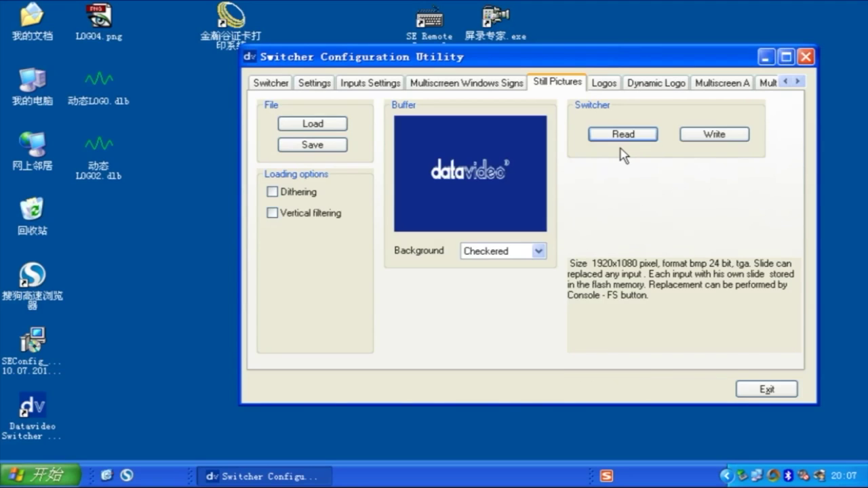
Save the read-back still to the desktop as 静帧画面.png and open it to verify.
{"action": "left_click", "coordinate": [312, 144]}
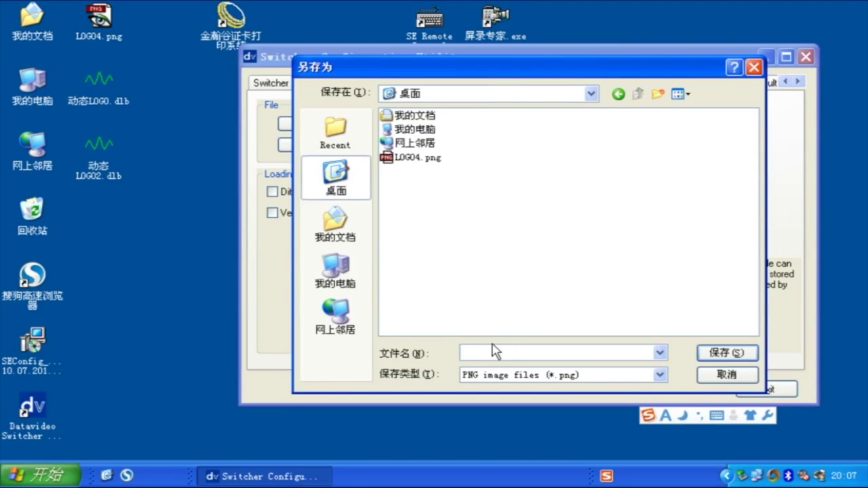
{"action": "type", "text": "J"}
{"action": "key", "text": "BackSpace"}
{"action": "key", "text": "Caps_Lock"}
{"action": "type", "text": "j"}
{"action": "key", "text": "shift"}
{"action": "type", "text": "ji"}
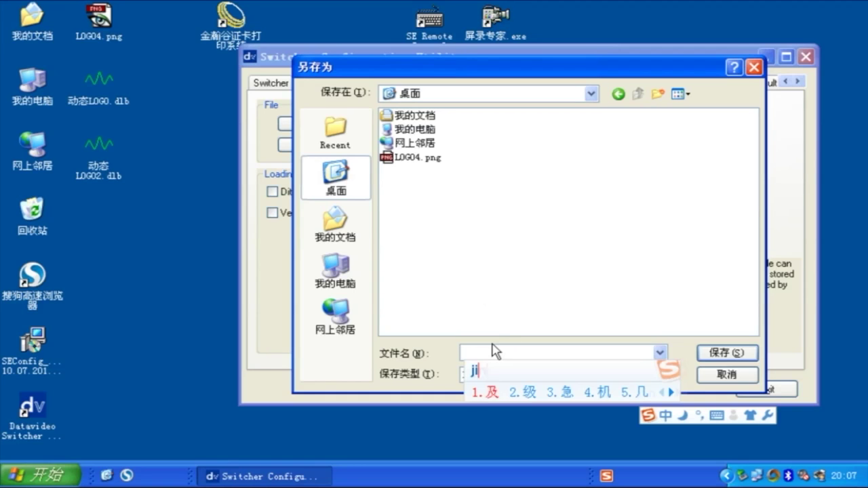
{"action": "type", "text": "ngzhen huamian"}
{"action": "key", "text": "space"}
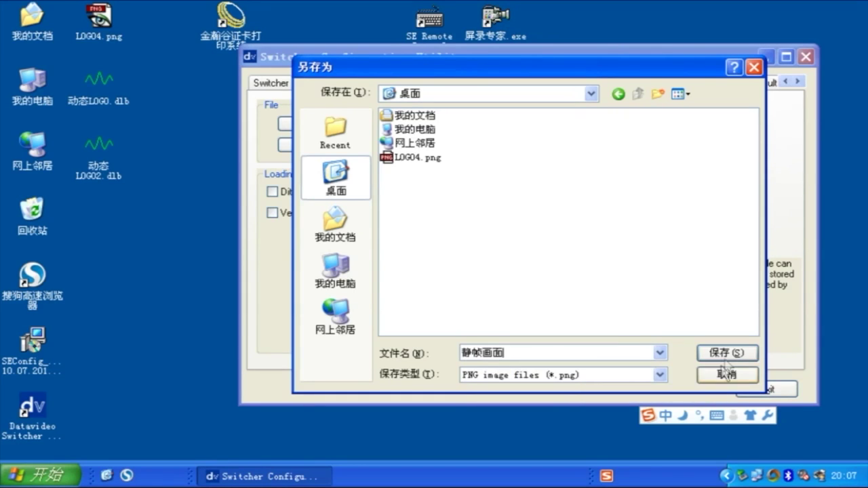
{"action": "left_click", "coordinate": [709, 353]}
{"action": "double_click", "coordinate": [102, 209]}
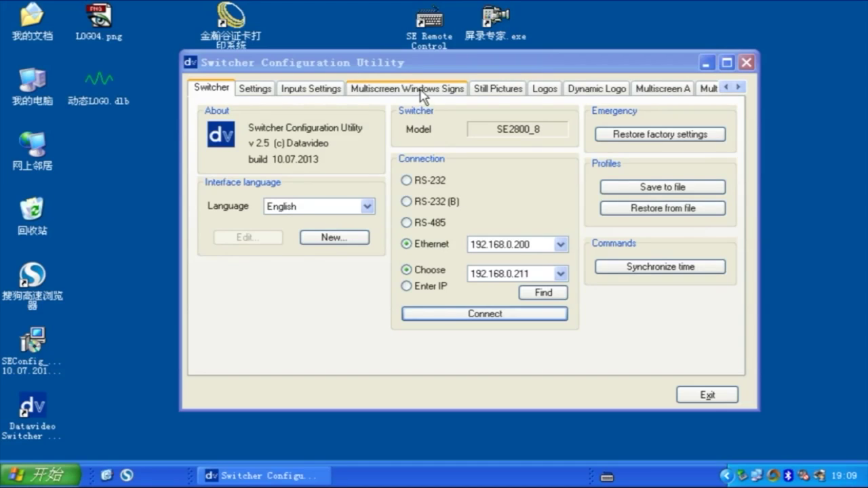
Write the multiviewer window label '输入1' to the switcher for IN 1.
{"action": "left_click", "coordinate": [420, 91]}
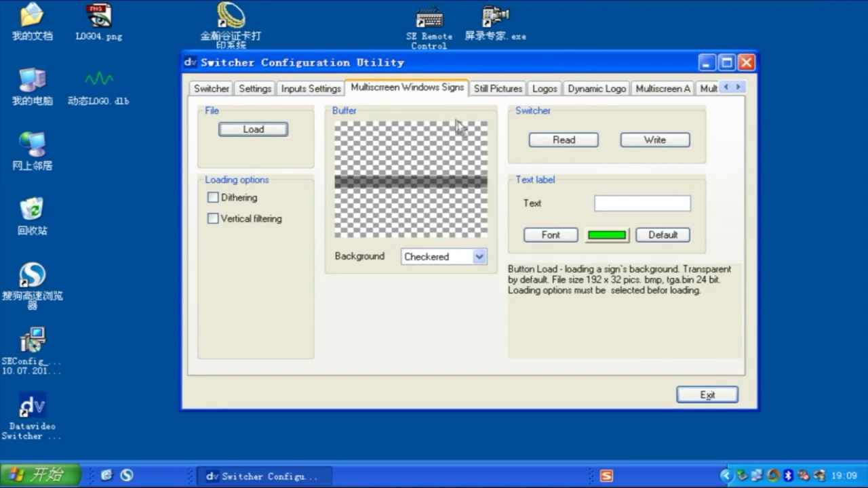
{"action": "left_click", "coordinate": [603, 201]}
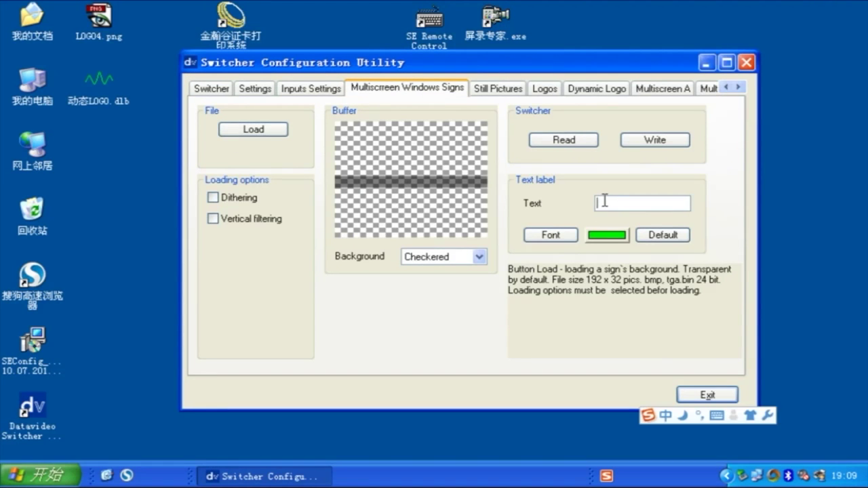
{"action": "type", "text": "输入1"}
{"action": "left_click", "coordinate": [659, 140]}
{"action": "left_click", "coordinate": [651, 159]}
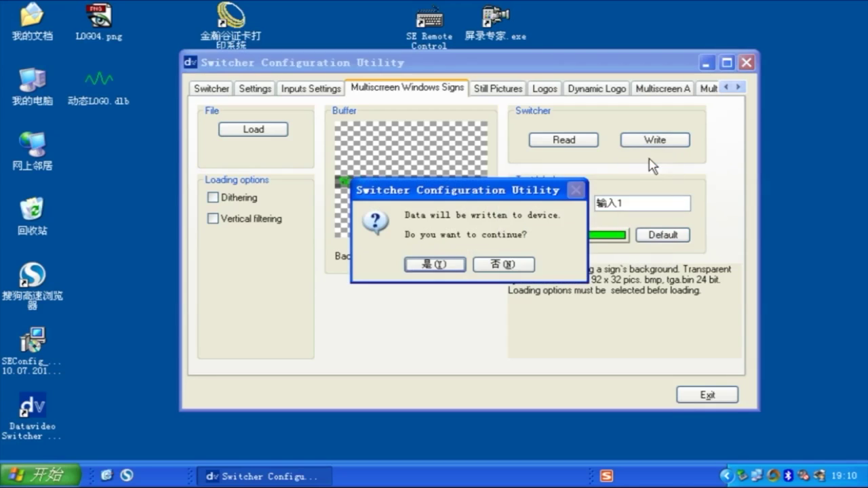
{"action": "left_click", "coordinate": [438, 265]}
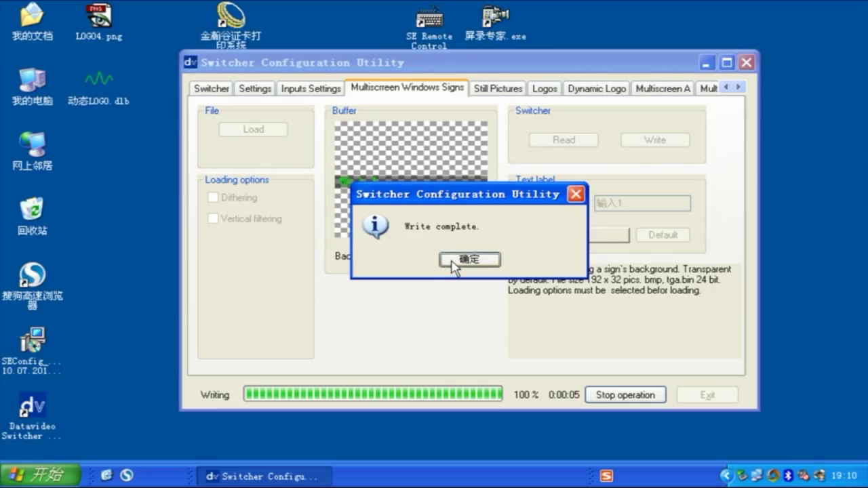
{"action": "left_click", "coordinate": [455, 261]}
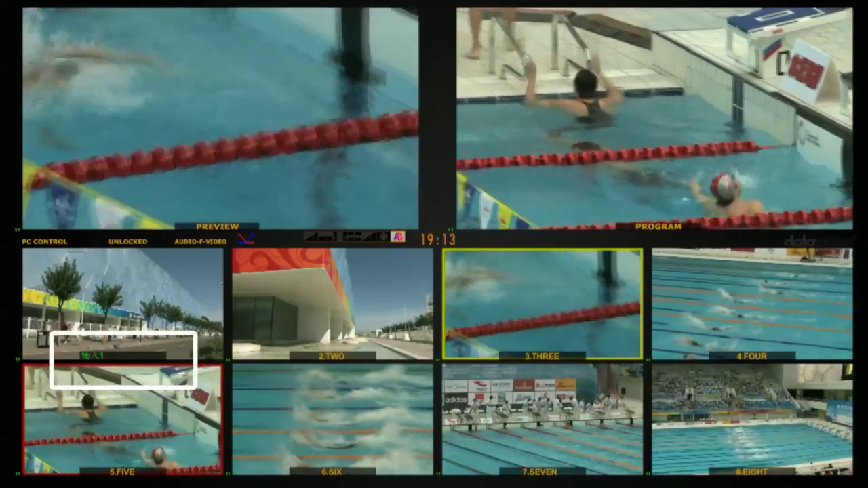